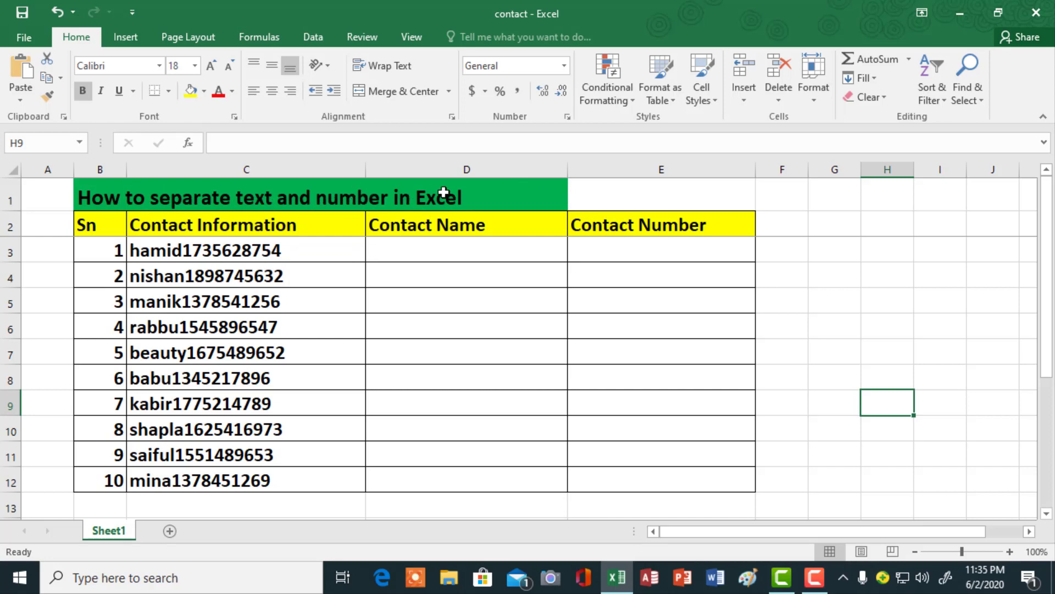
# Step: Examine the combined text-and-number entries under Contact Information and the empty Contact Name and Contact Number columns
pyautogui.click(885, 302)
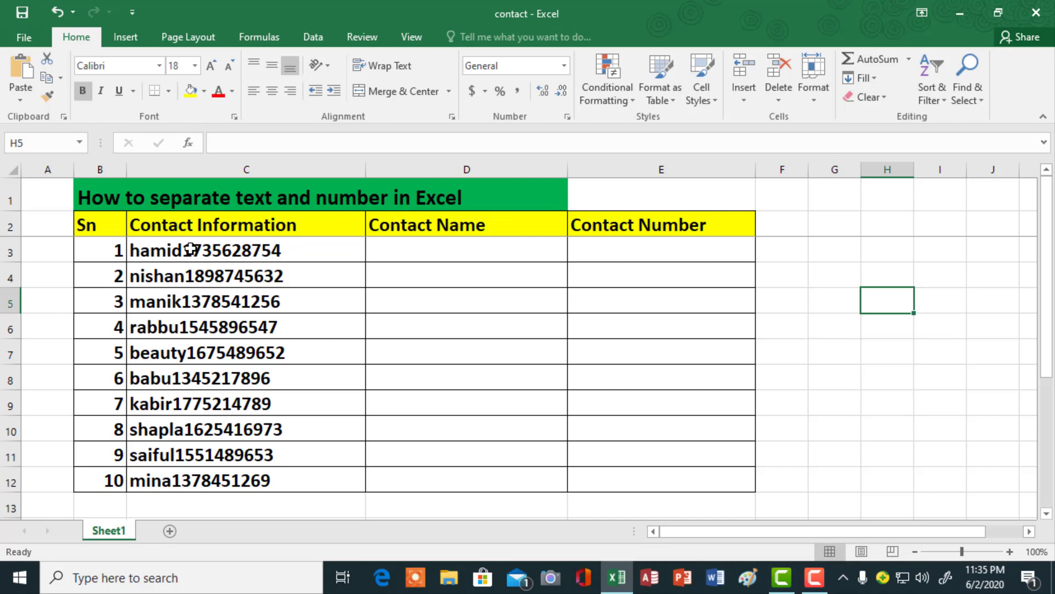
pyautogui.moveTo(288, 254); pyautogui.dragTo(283, 446)
pyautogui.moveTo(424, 379)
pyautogui.mouseDown()
pyautogui.moveTo(424, 395)
pyautogui.moveTo(424, 385)
pyautogui.mouseUp()
pyautogui.click(172, 255)
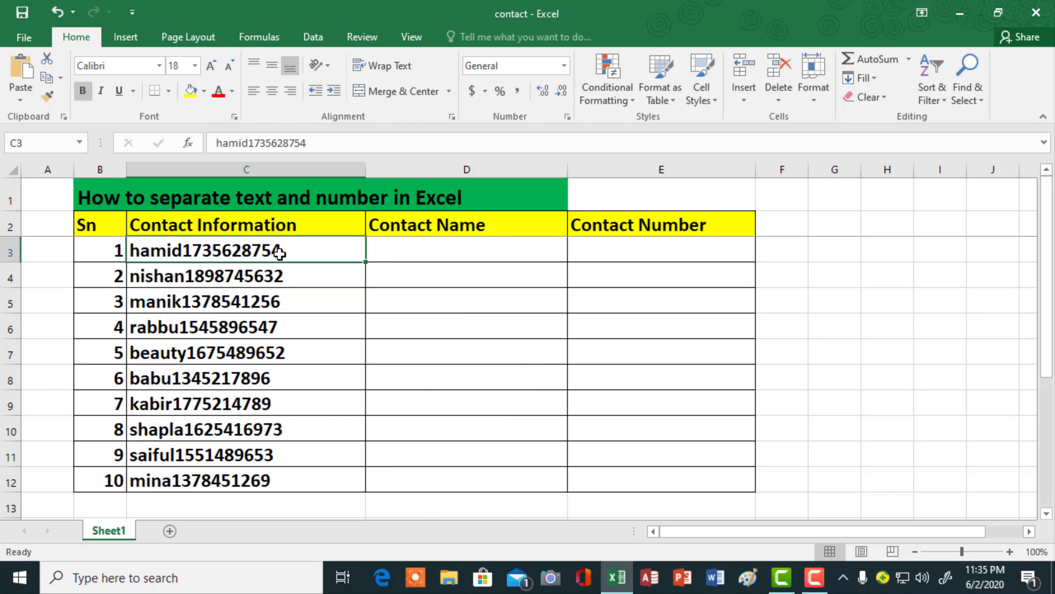
pyautogui.click(159, 278)
pyautogui.click(171, 305)
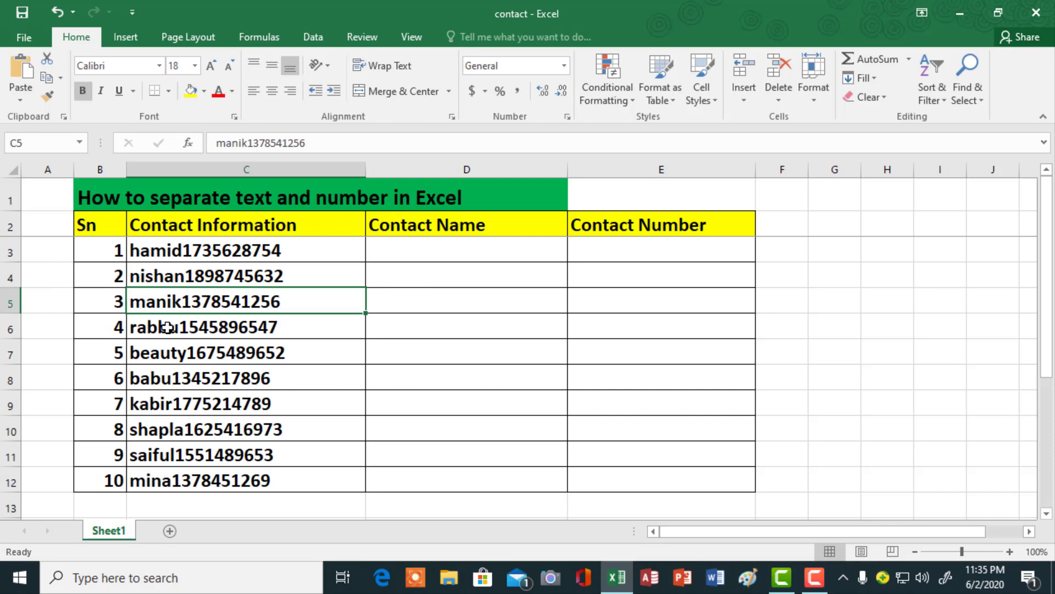
pyautogui.click(170, 327)
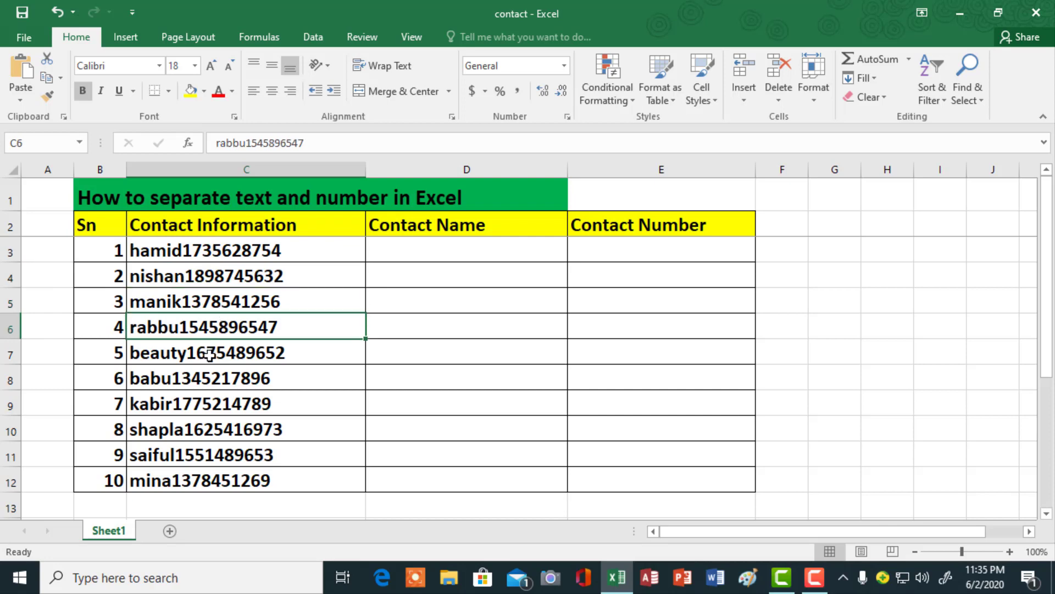
pyautogui.click(248, 514)
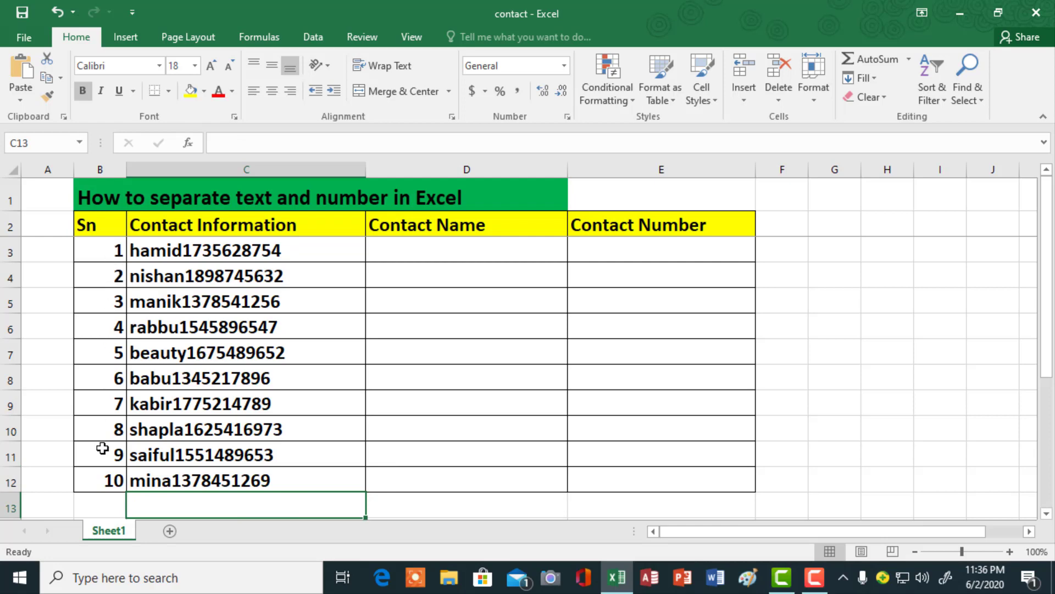
pyautogui.click(447, 459)
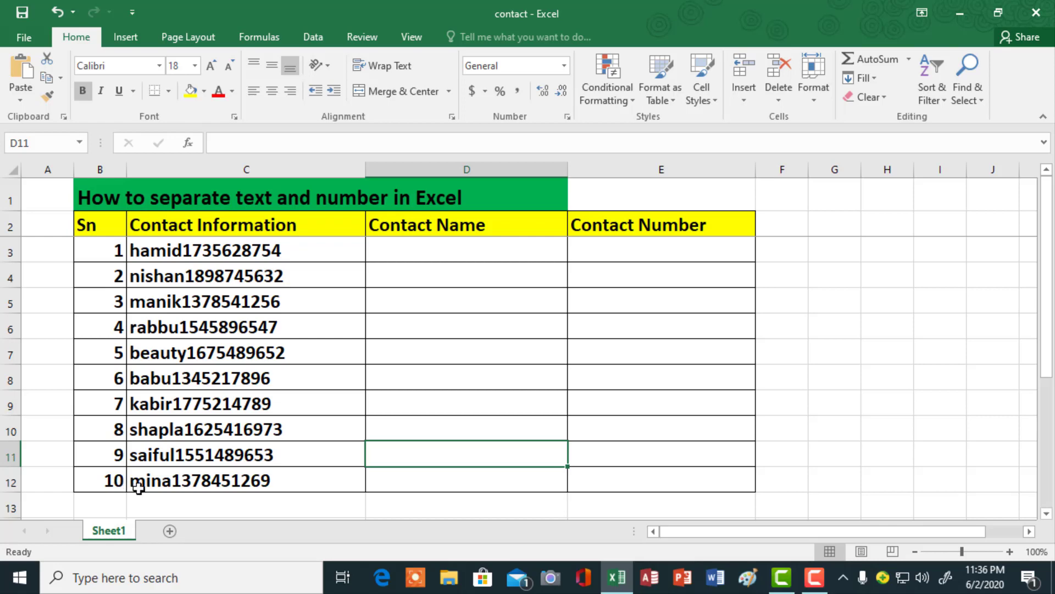
pyautogui.click(444, 411)
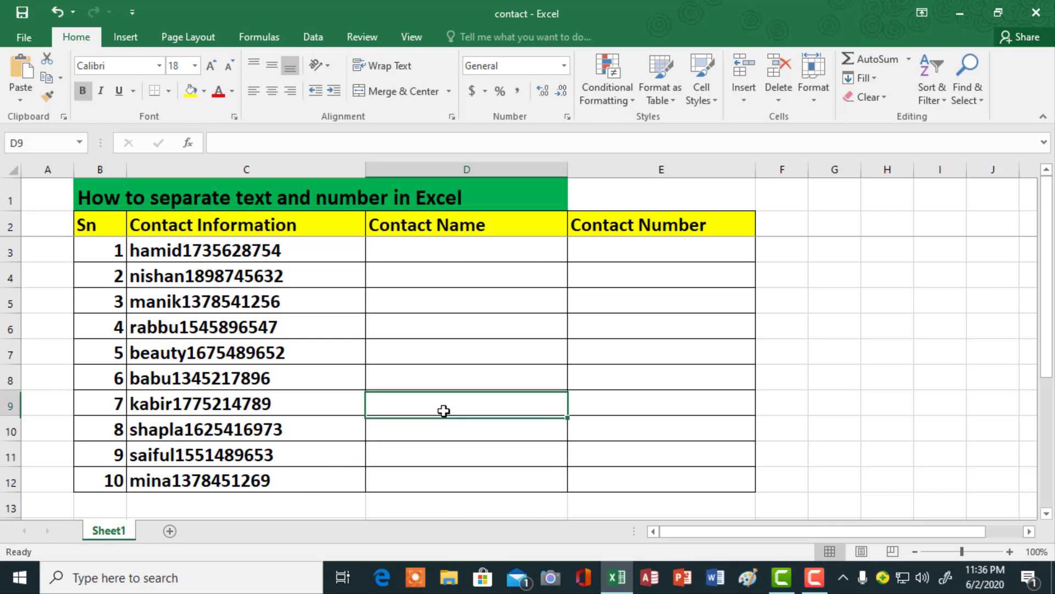
pyautogui.click(161, 250)
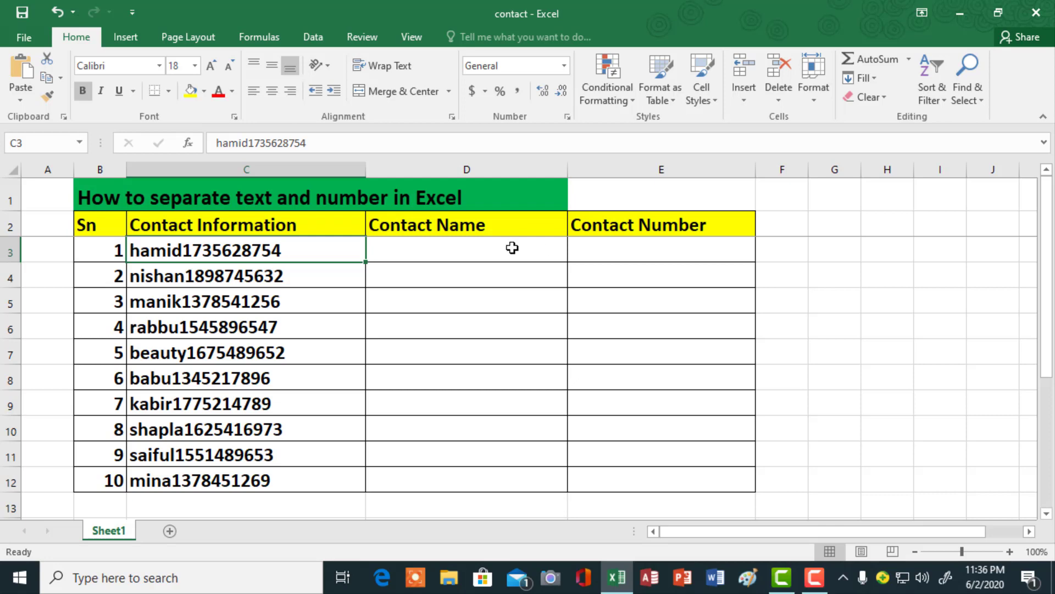
pyautogui.click(445, 248)
pyautogui.click(662, 251)
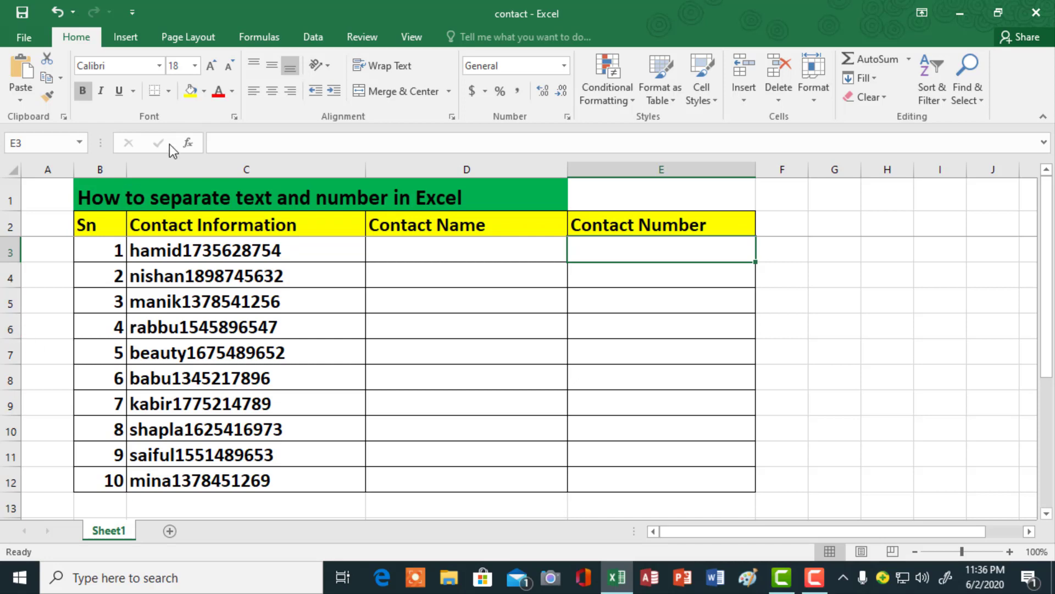
pyautogui.click(176, 250)
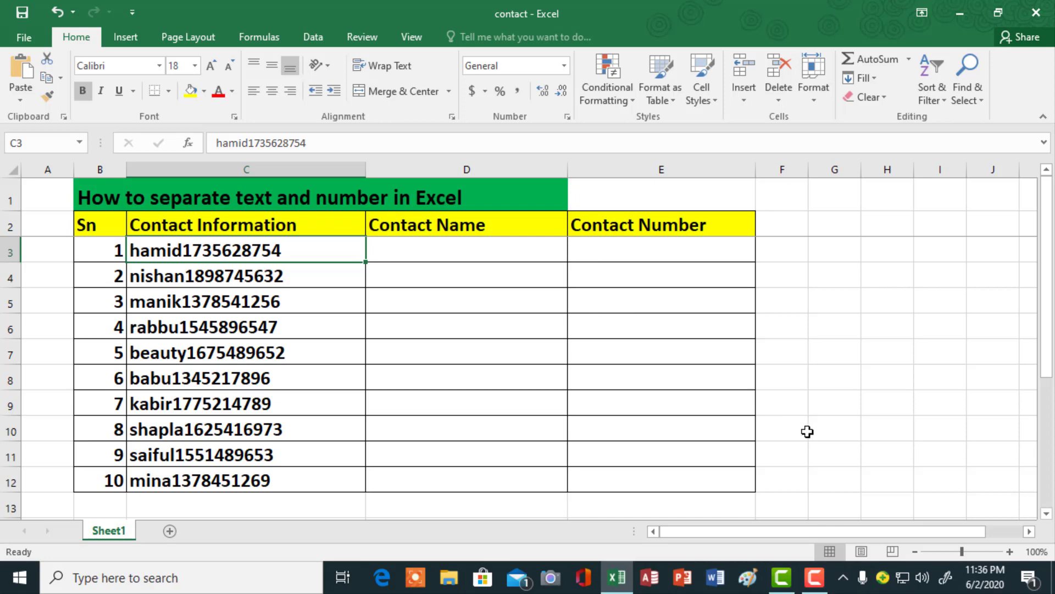
pyautogui.click(472, 406)
# Step: Begin the Contact Name formula in cell D3 with =LEFT(C3,MIN(
pyautogui.click(459, 259)
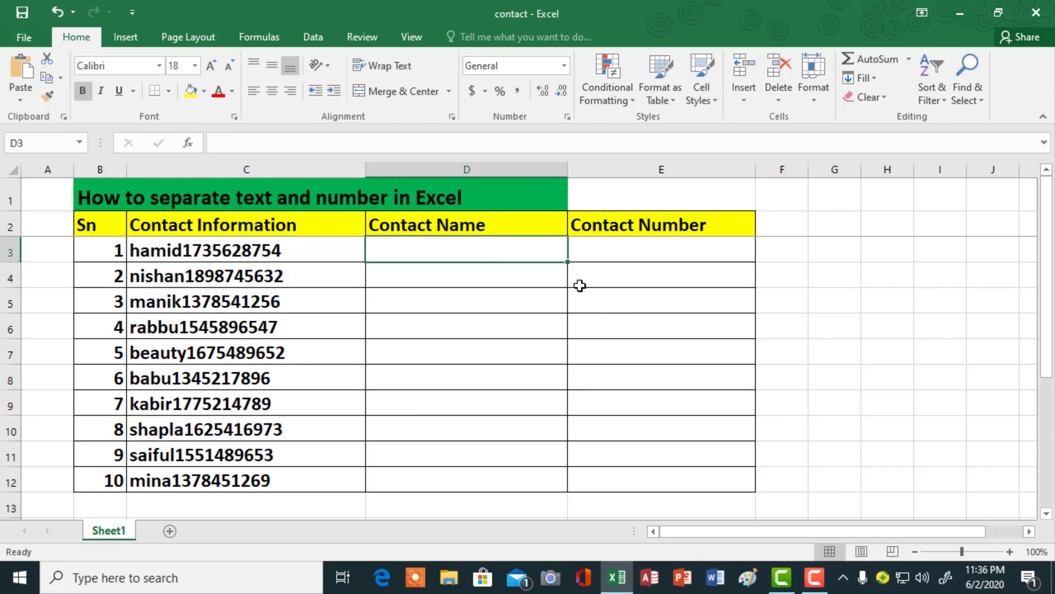
pyautogui.write('=')
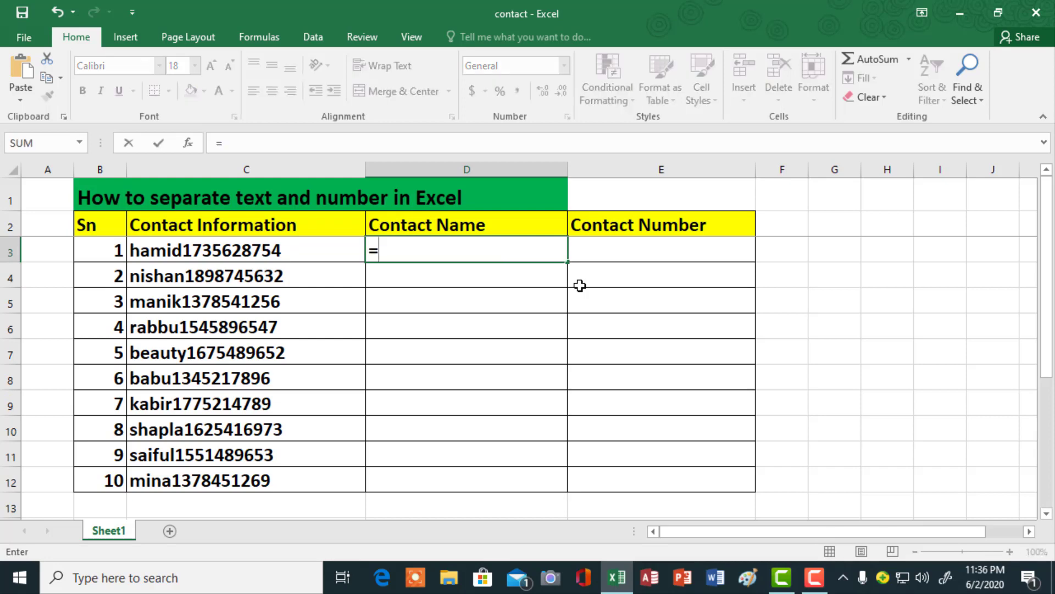
pyautogui.write('L')
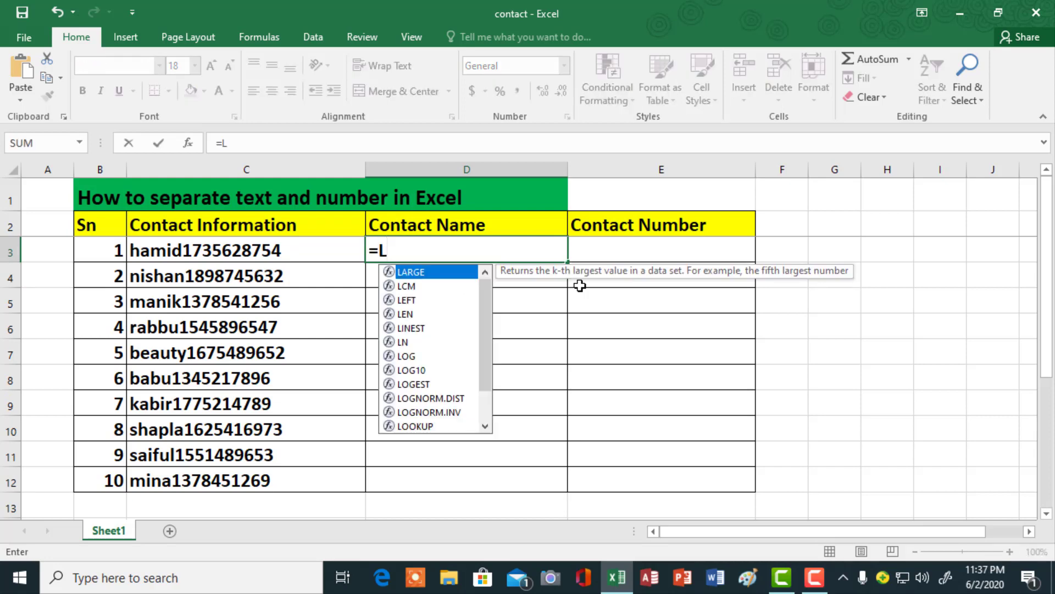
pyautogui.write('EFT')
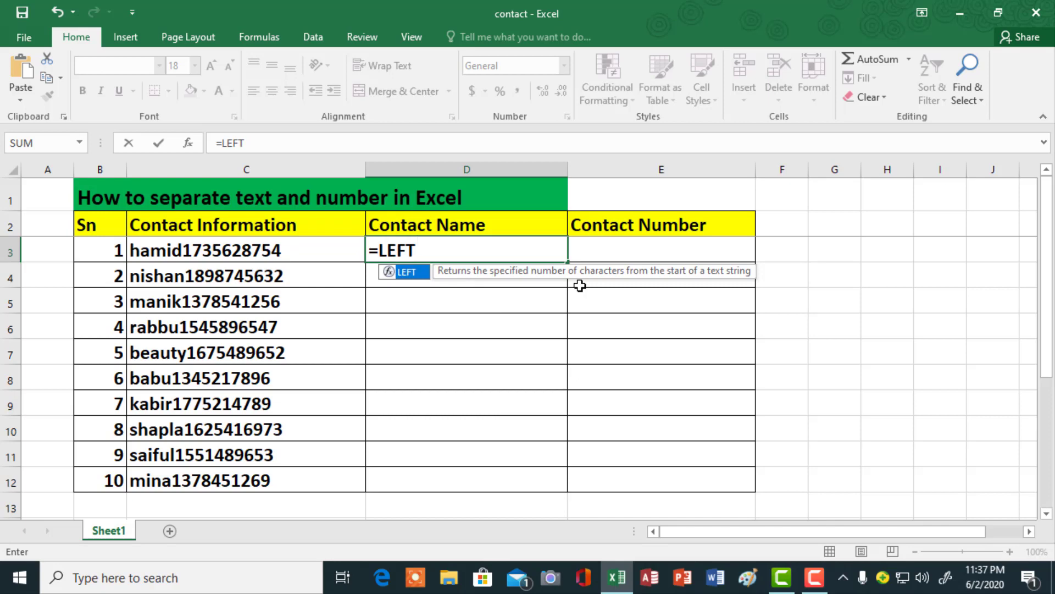
pyautogui.write('(')
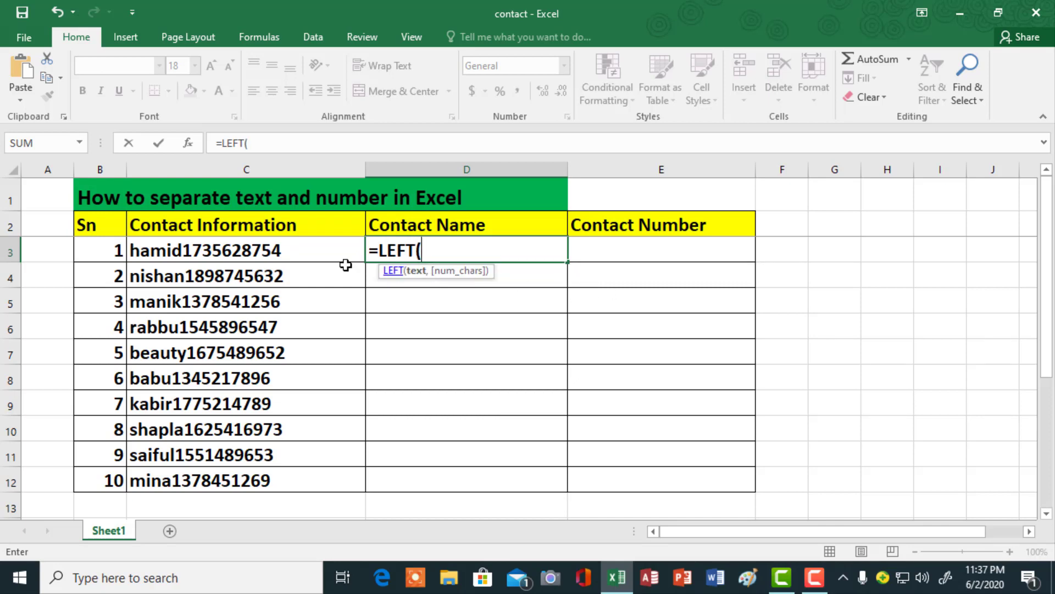
pyautogui.click(228, 250)
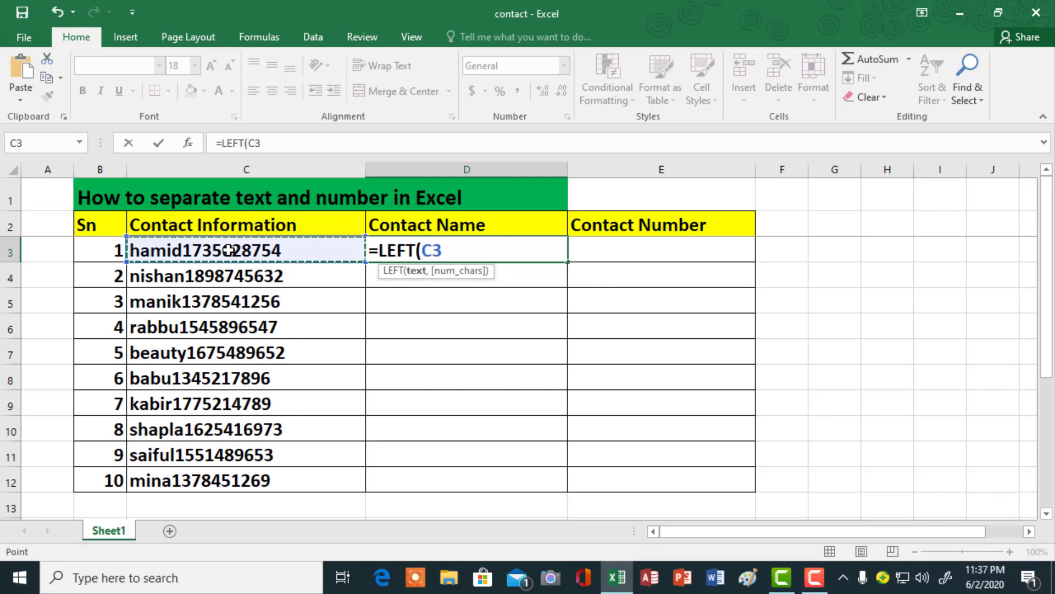
pyautogui.write(',MIN')
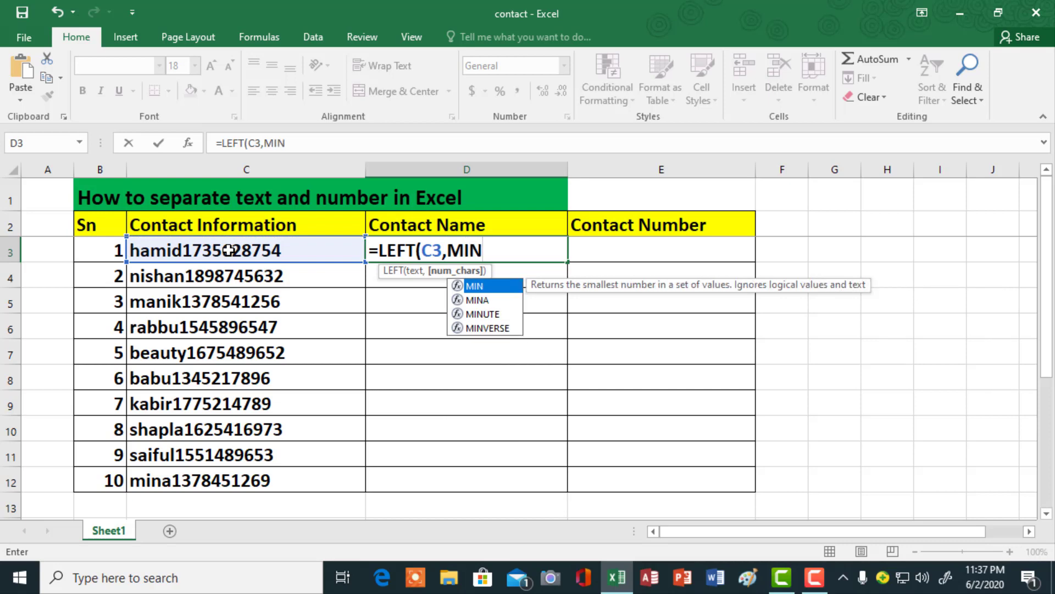
pyautogui.write('(')
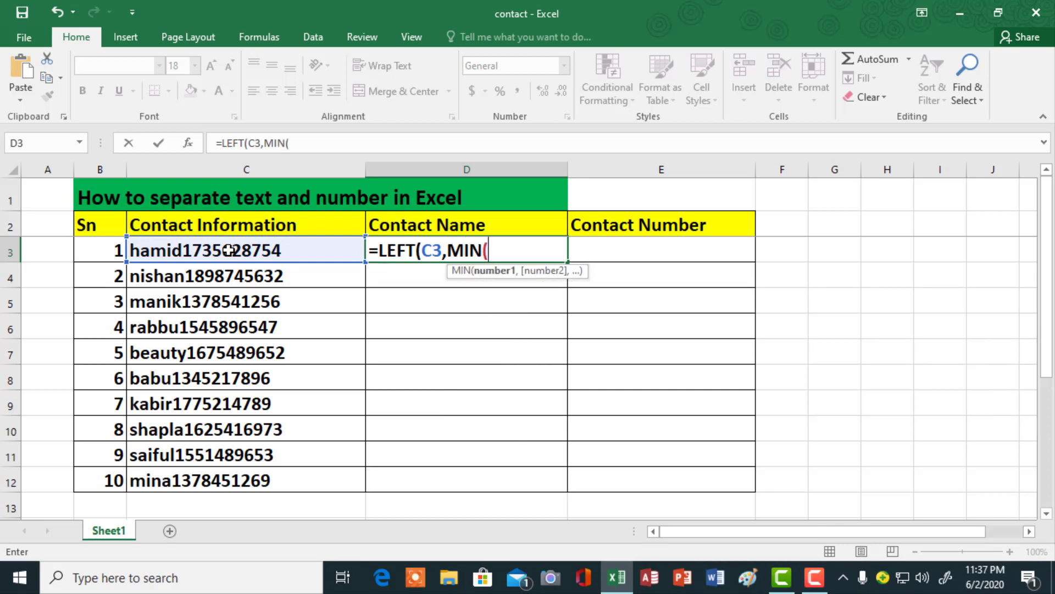
# Step: Nest IFERROR(FIND( inside the MIN function of the D3 formula
pyautogui.write('IF')
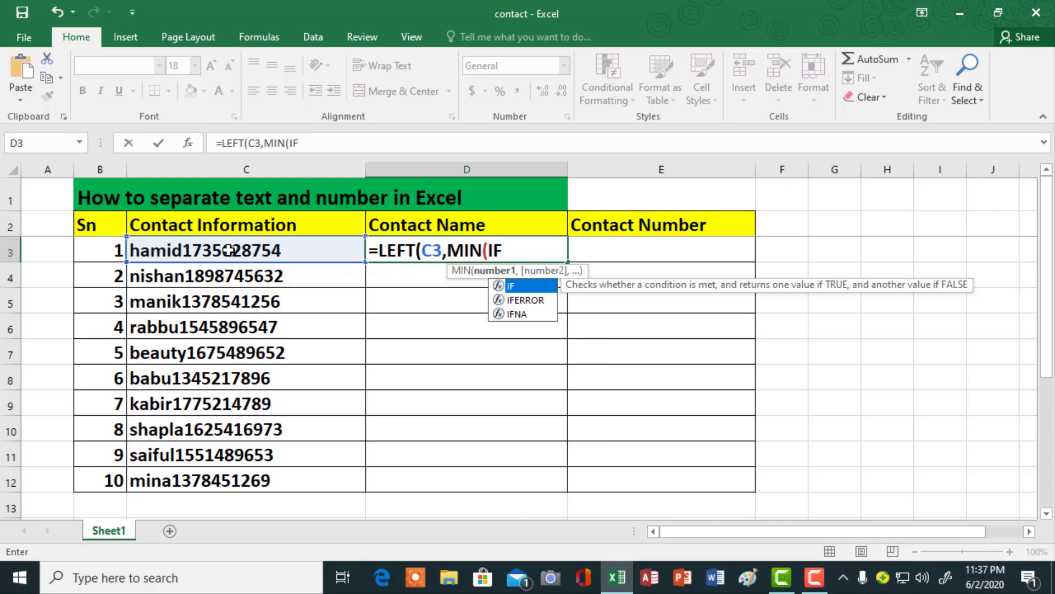
pyautogui.write('E')
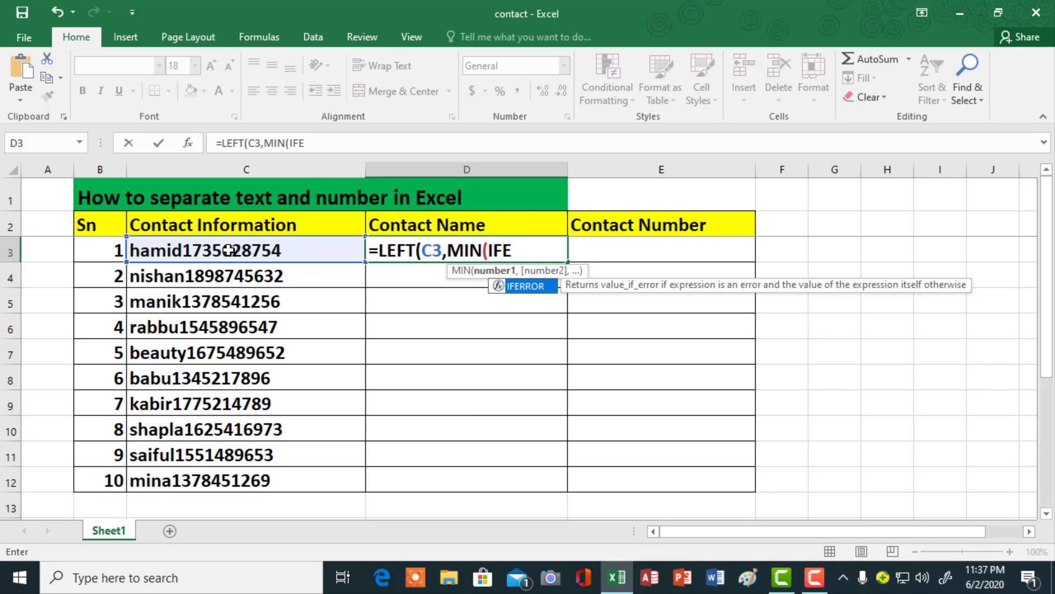
pyautogui.write('RROR')
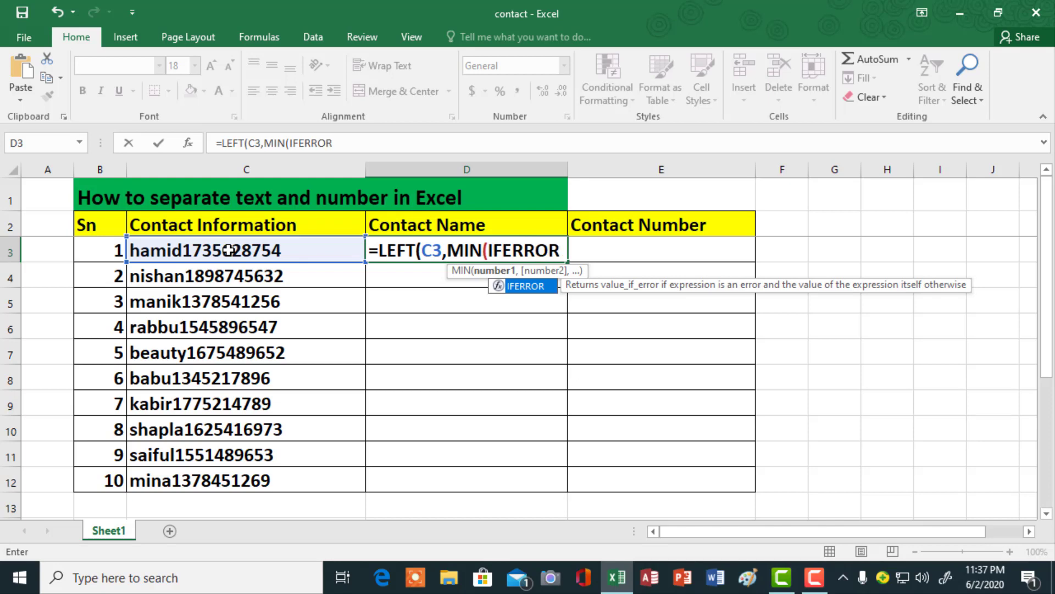
pyautogui.write('(')
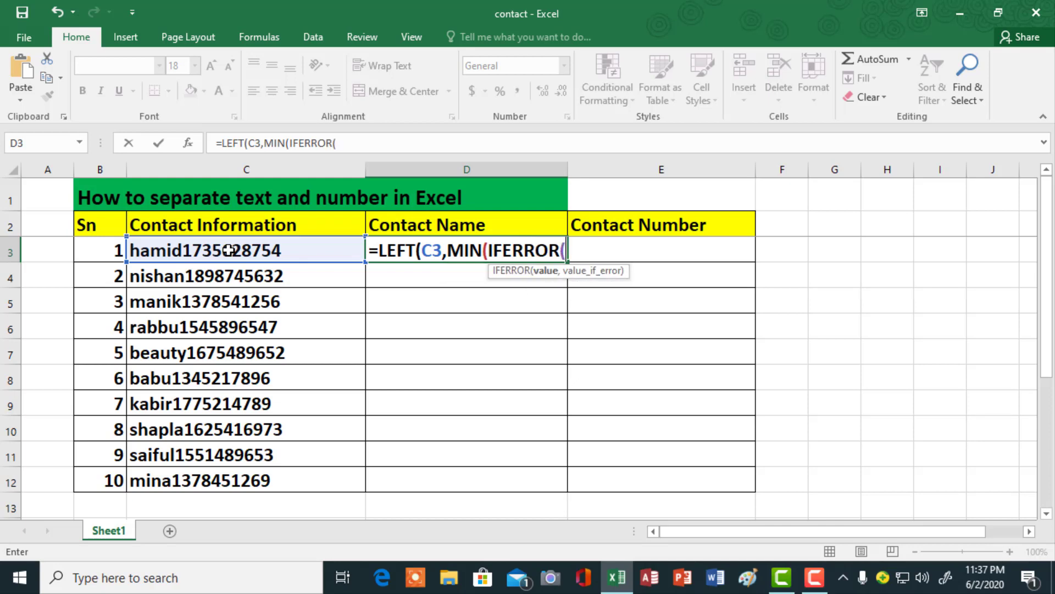
pyautogui.write('FI')
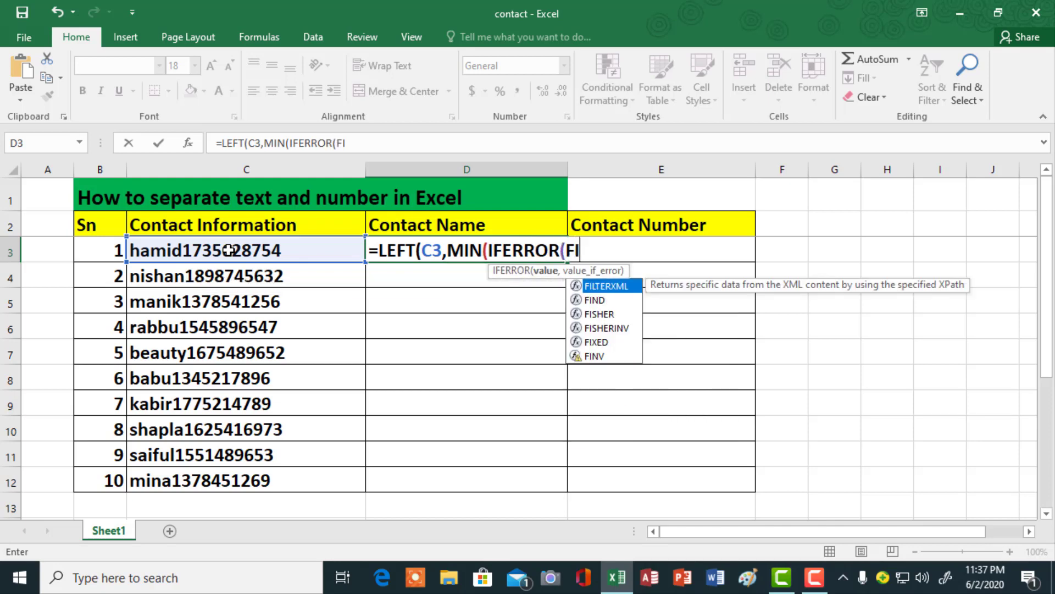
pyautogui.write('ND')
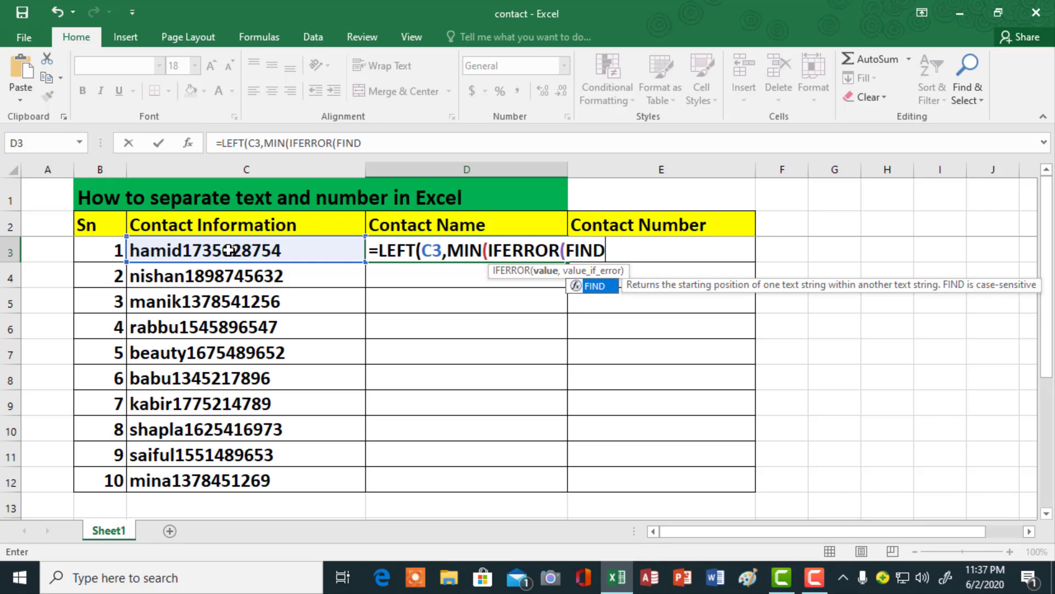
pyautogui.write('(')
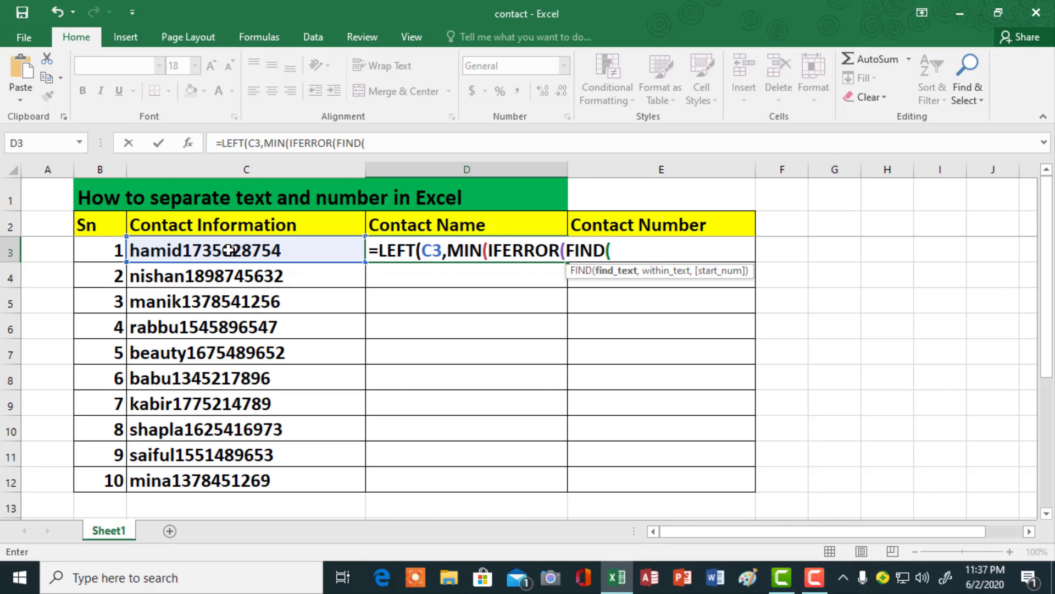
# Step: Give FIND the digit array {0,1,2,3,4,5,6,7,8,9} to look for within C3, and close that function
pyautogui.write('{0,1,2,3,')
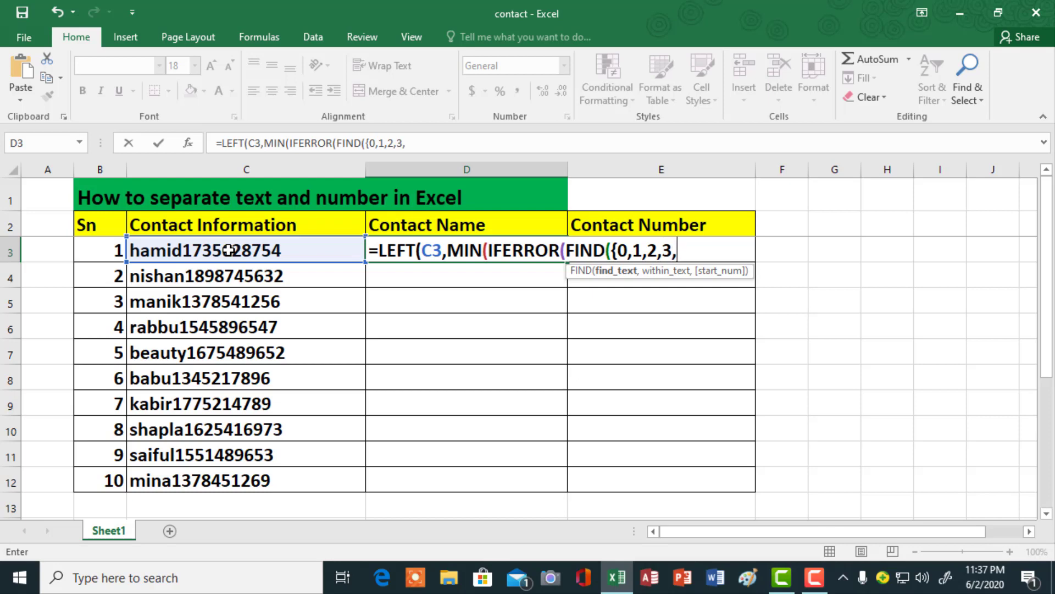
pyautogui.write('4,5,6,7')
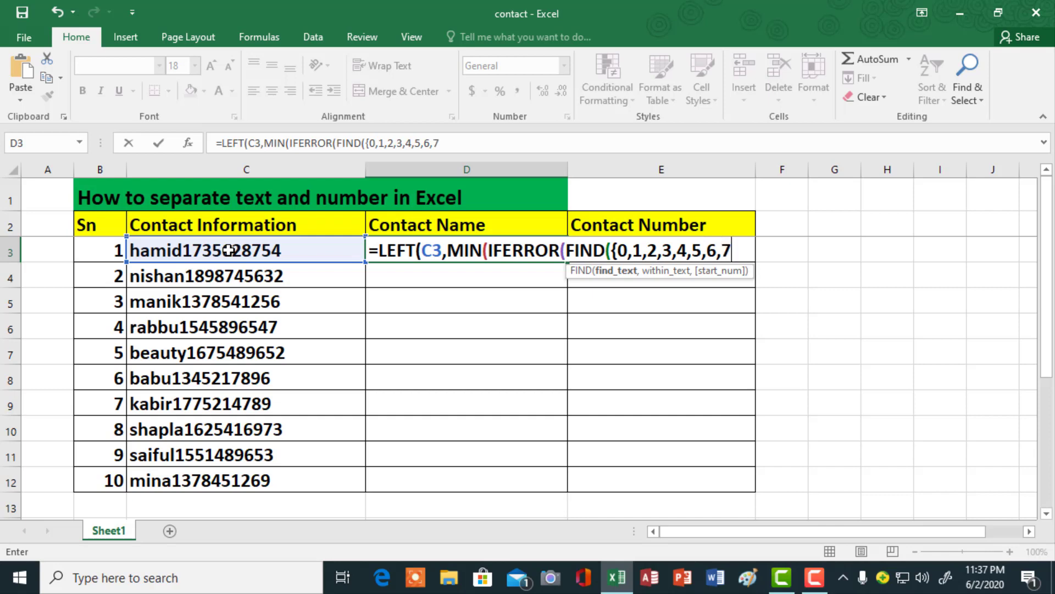
pyautogui.write(',8,9')
pyautogui.write('}')
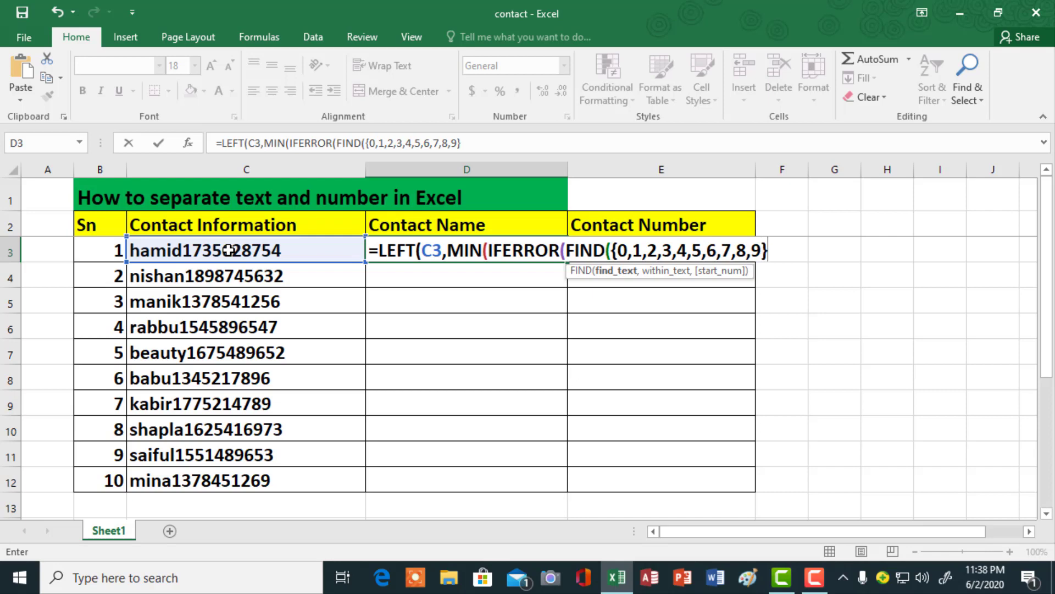
pyautogui.write(',')
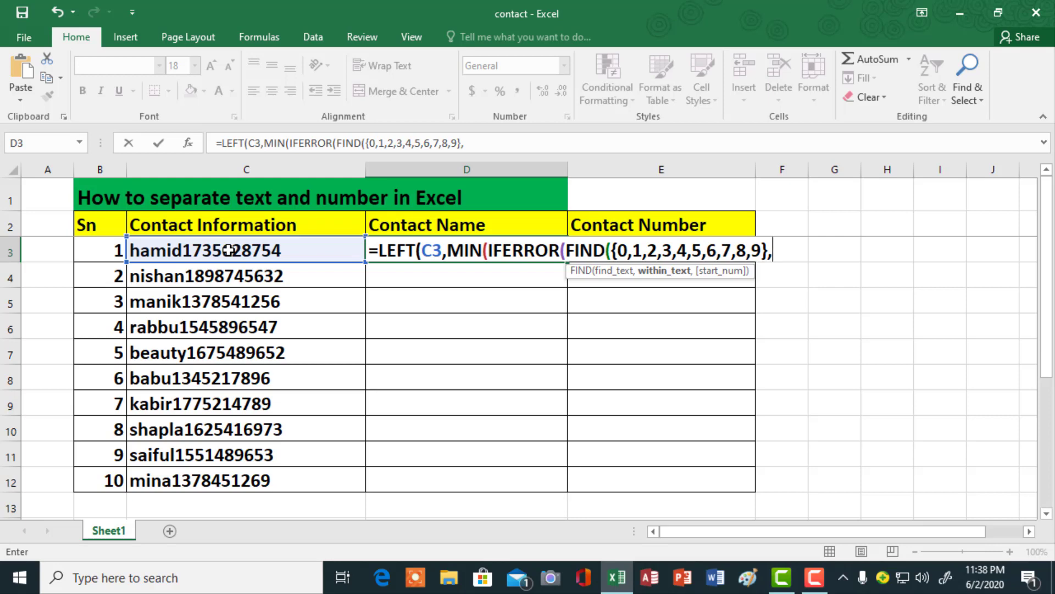
pyautogui.write('C3')
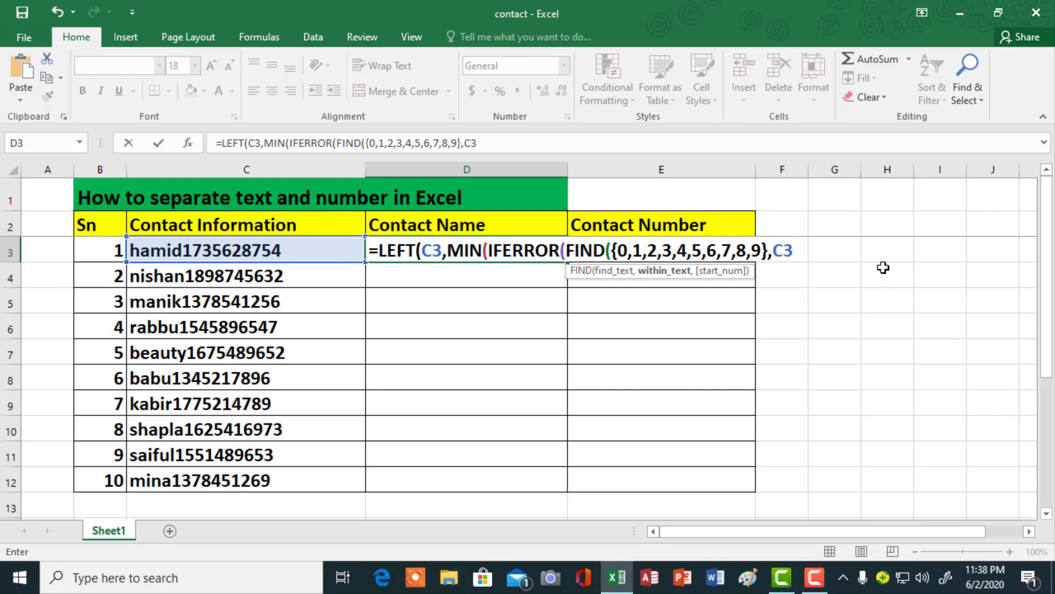
pyautogui.write('),')
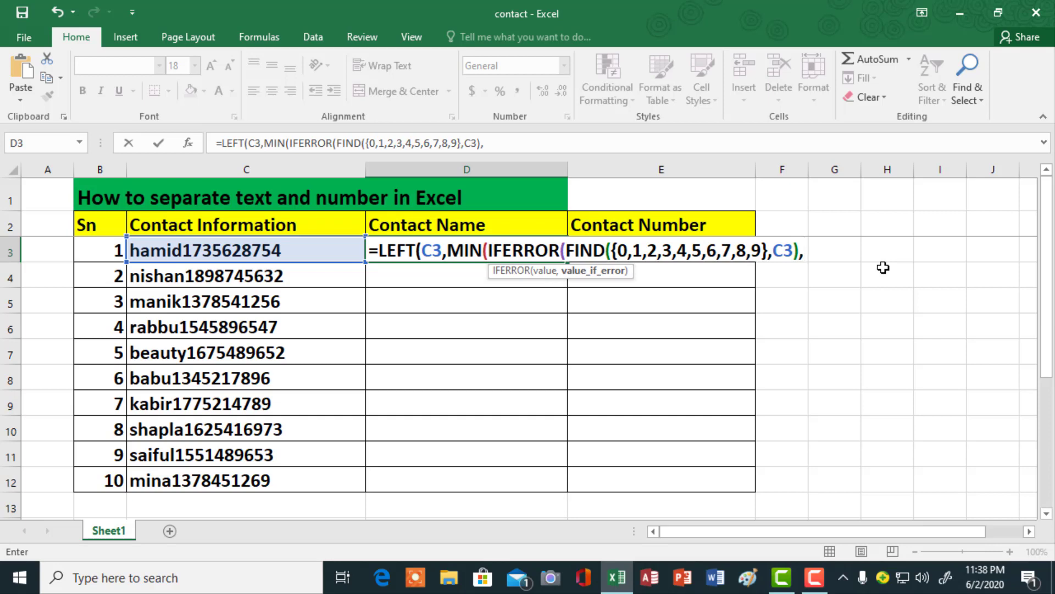
# Step: Complete the D3 formula with " " as the error value and -1 after MIN, and enter it as an array formula
pyautogui.write('" "))')
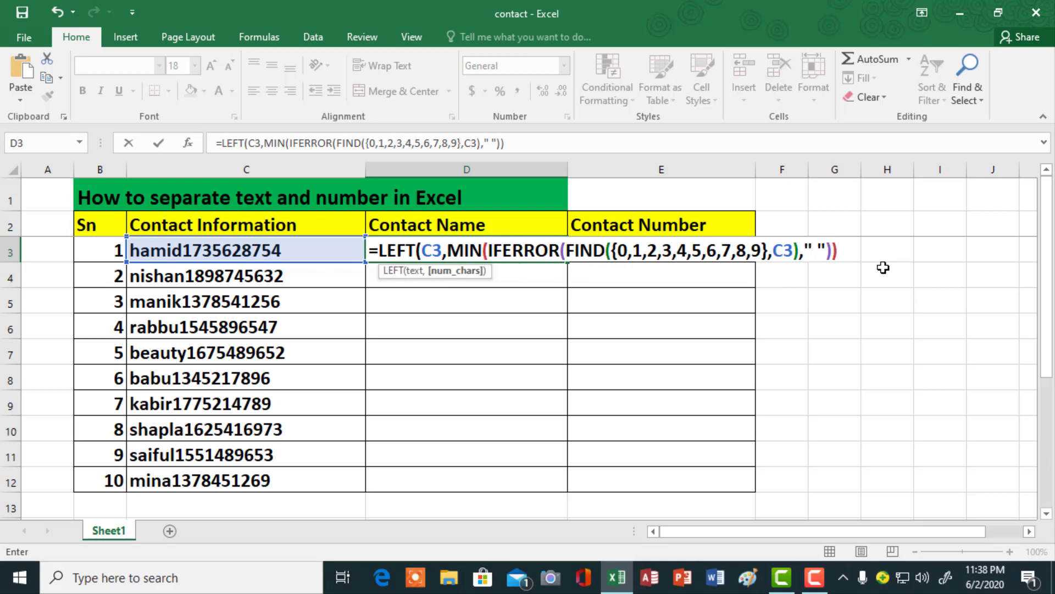
pyautogui.write('-1)')
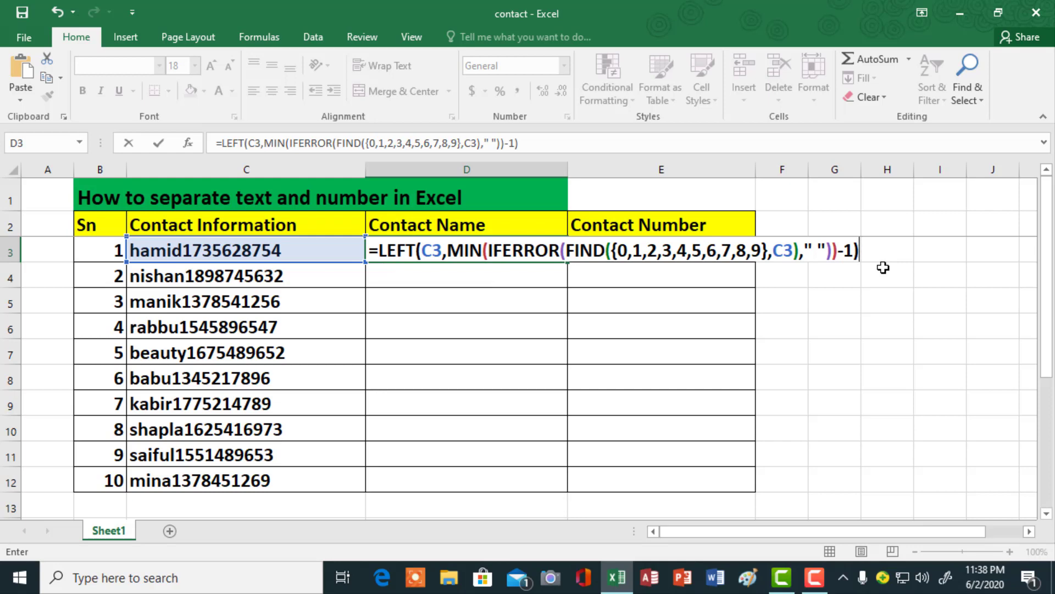
pyautogui.hotkey('ctrl', 'shift', 'Return')
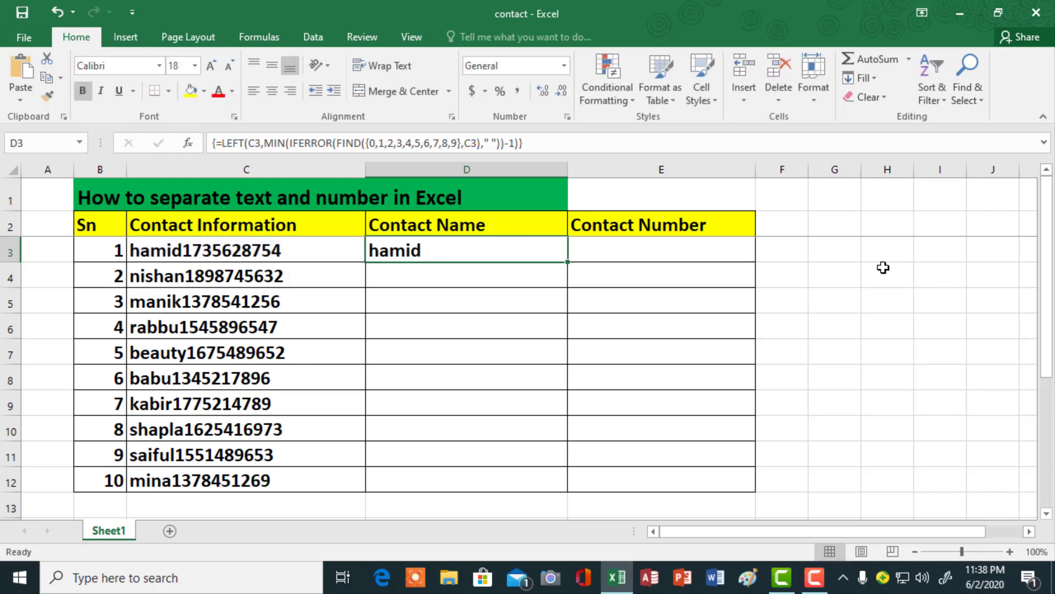
pyautogui.click(504, 372)
pyautogui.click(449, 252)
pyautogui.click(385, 352)
pyautogui.click(422, 250)
pyautogui.click(620, 250)
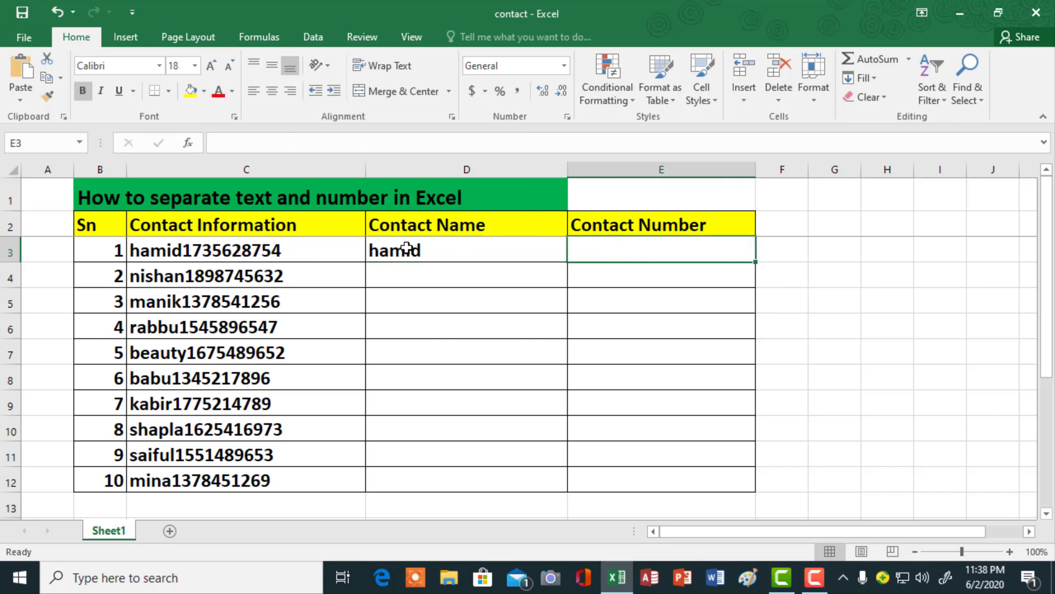
# Step: Begin the Contact Number formula in cell E3 with =SUBSTITUTE(
pyautogui.press('Down')
pyautogui.press('Down')
pyautogui.press('Down')
pyautogui.click(646, 252)
pyautogui.write('=')
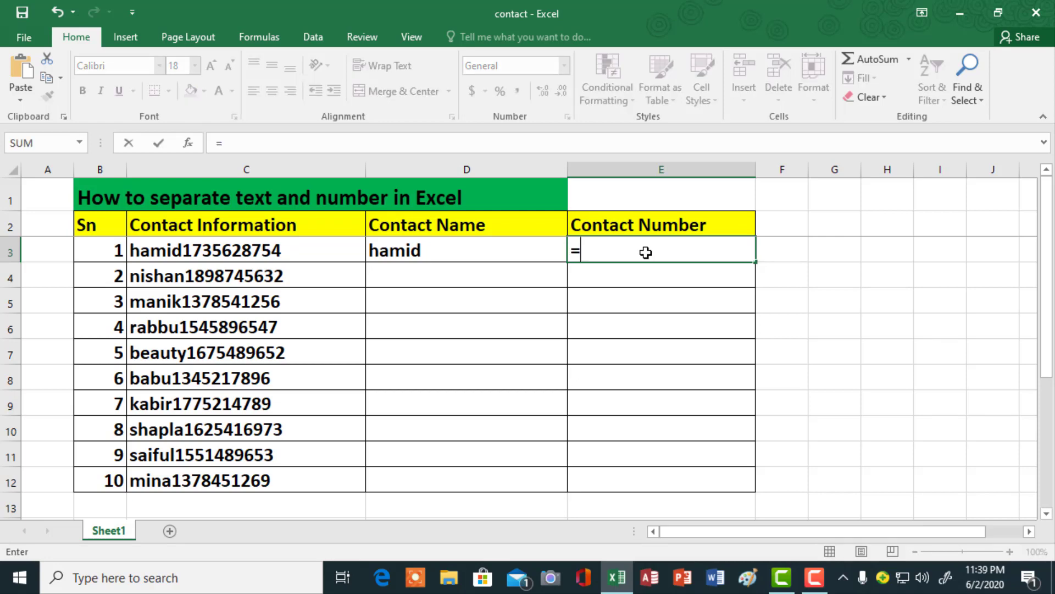
pyautogui.write('SU')
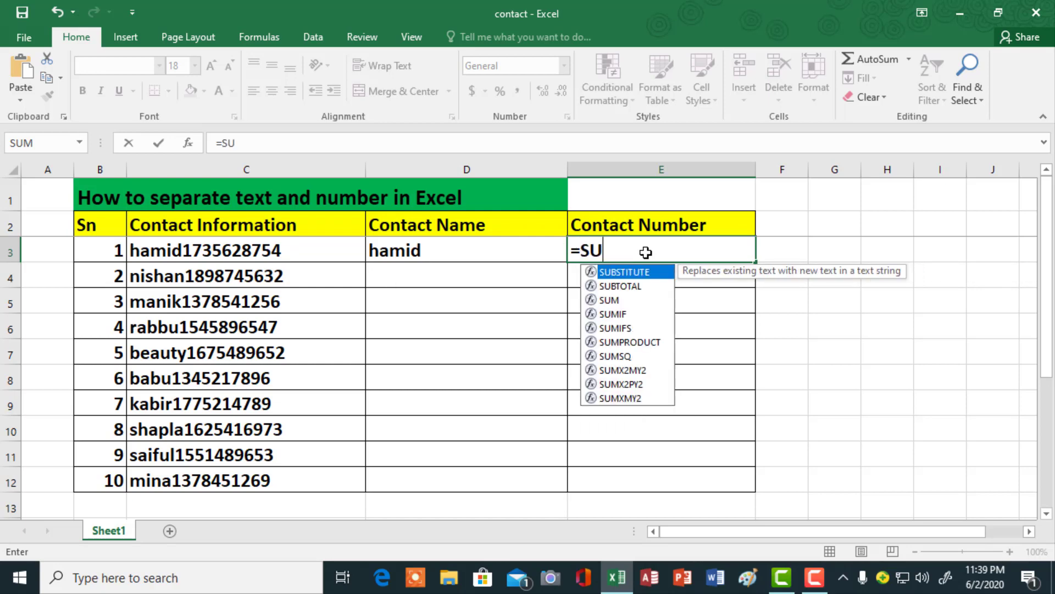
pyautogui.write('BS')
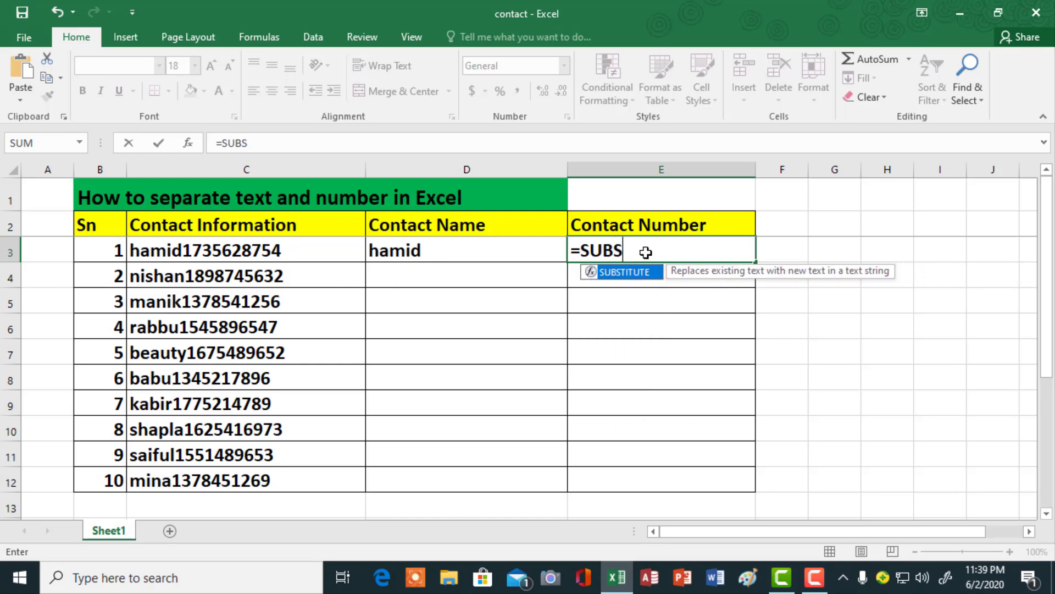
pyautogui.write('TITUTE')
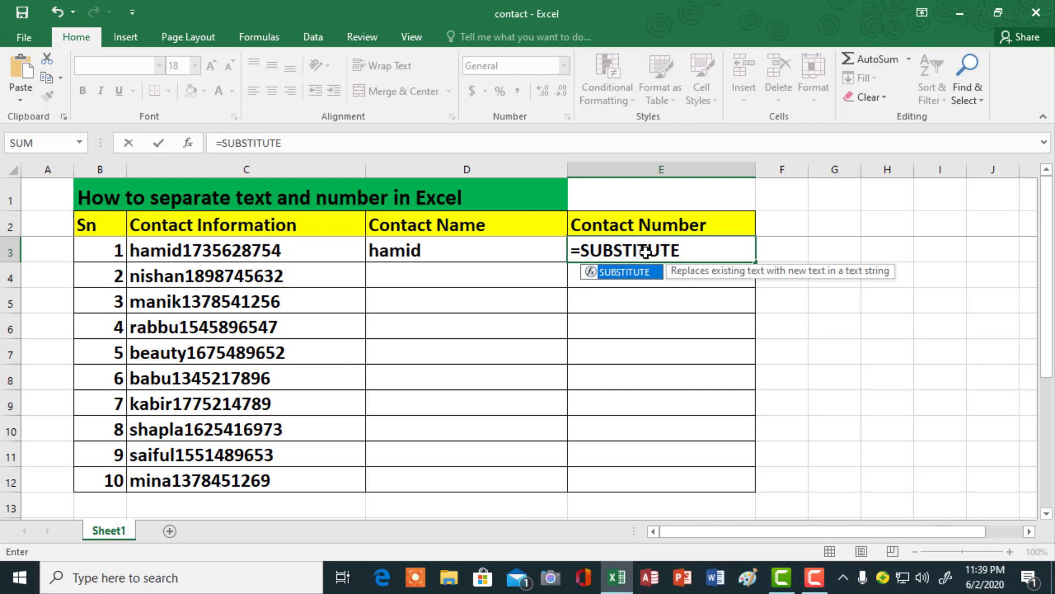
pyautogui.write('(')
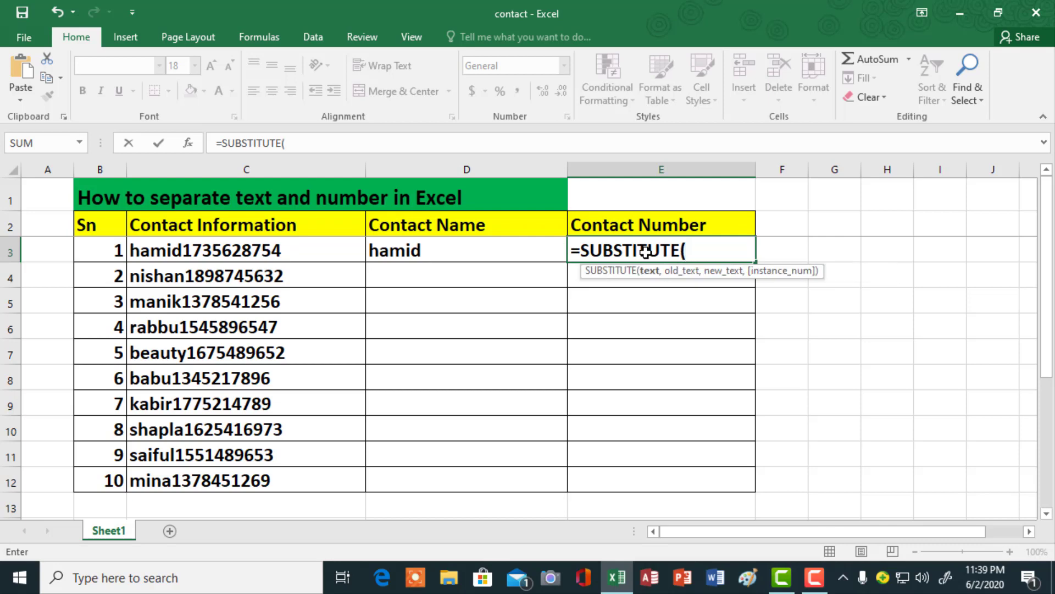
# Step: Complete the E3 formula with C3 as the text, D3 as the old text and " " as the new text, and enter it
pyautogui.click(279, 251)
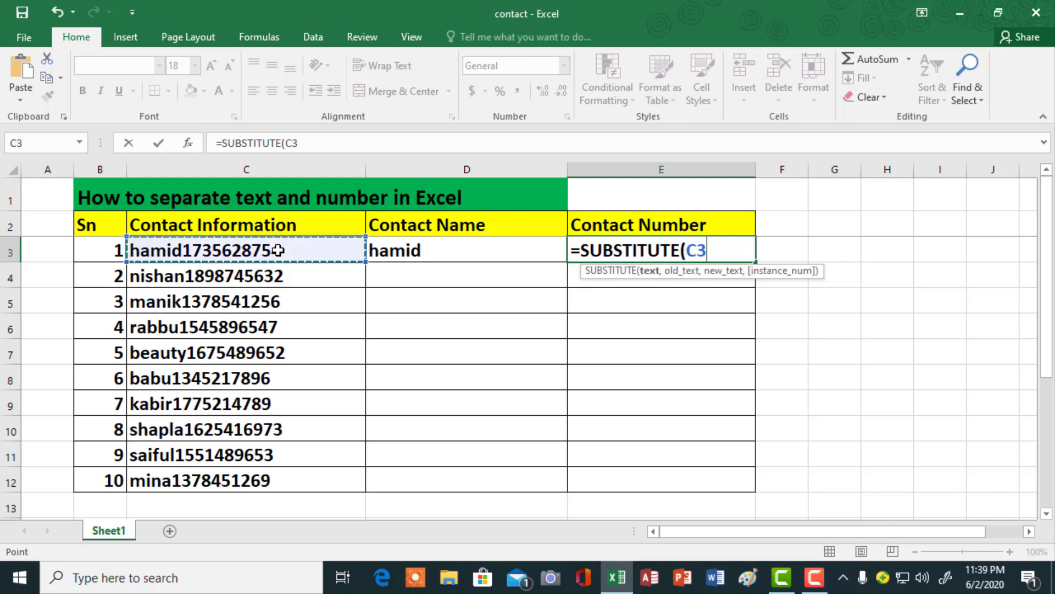
pyautogui.write(',')
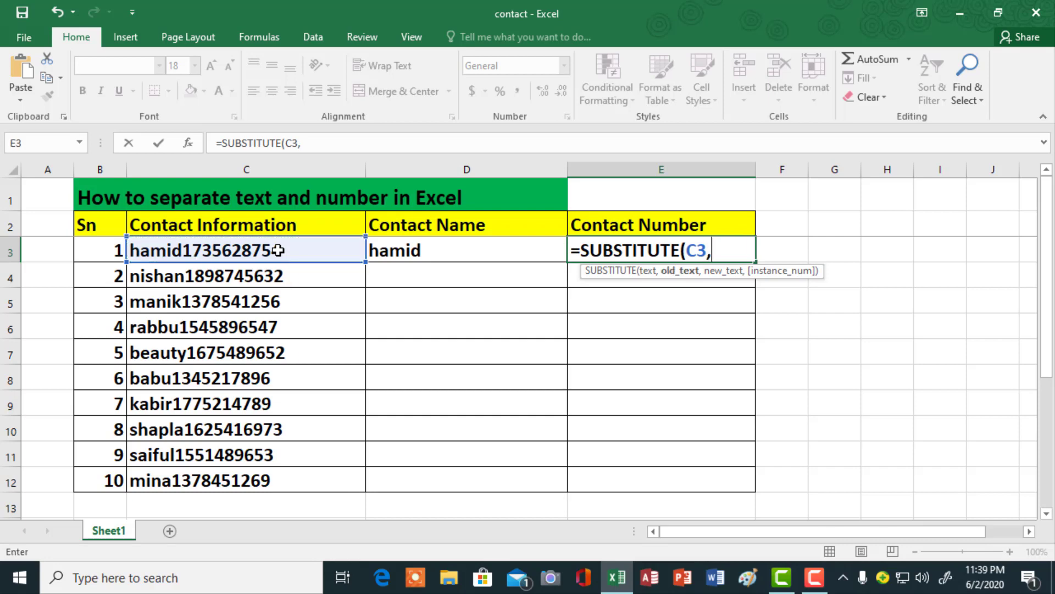
pyautogui.click(415, 251)
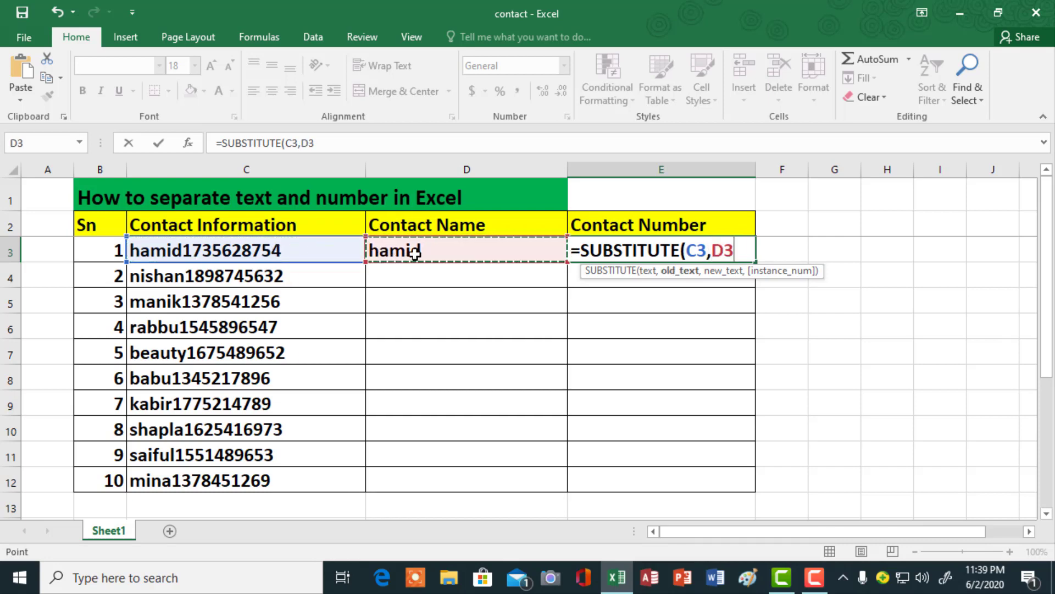
pyautogui.write(',')
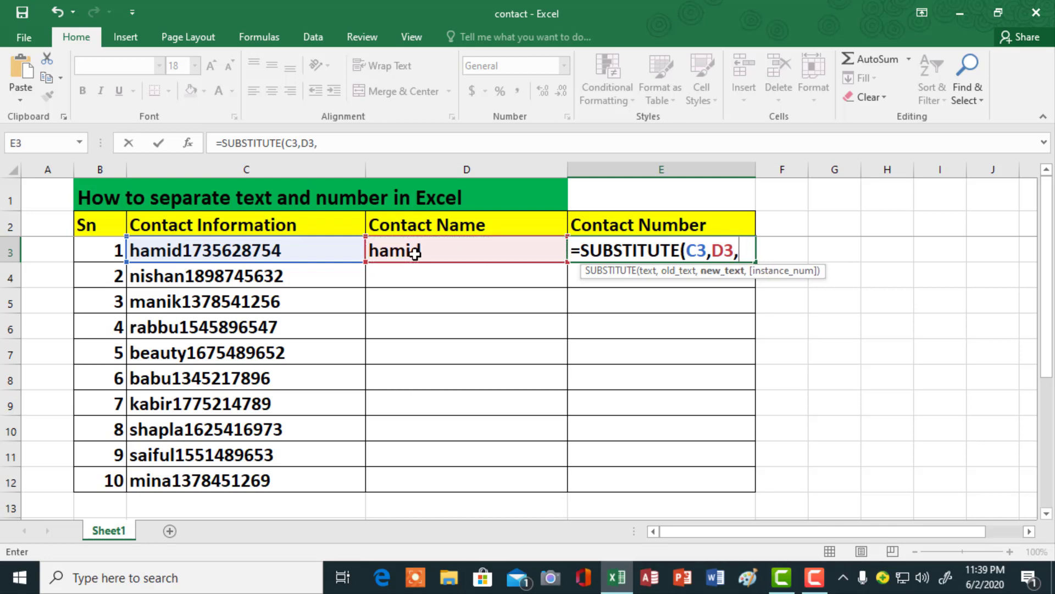
pyautogui.write('" ")')
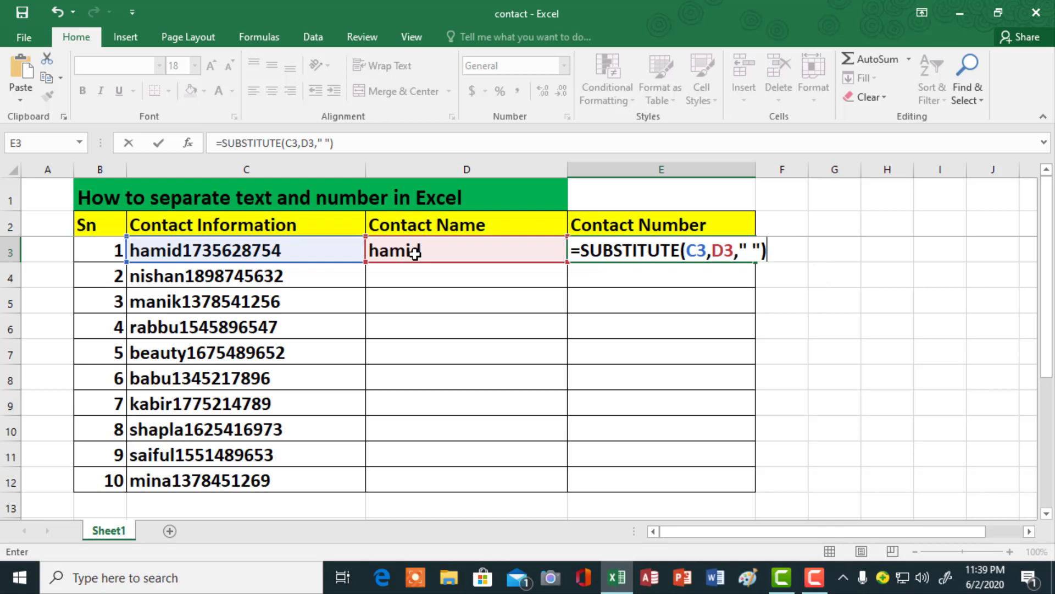
pyautogui.press('Return')
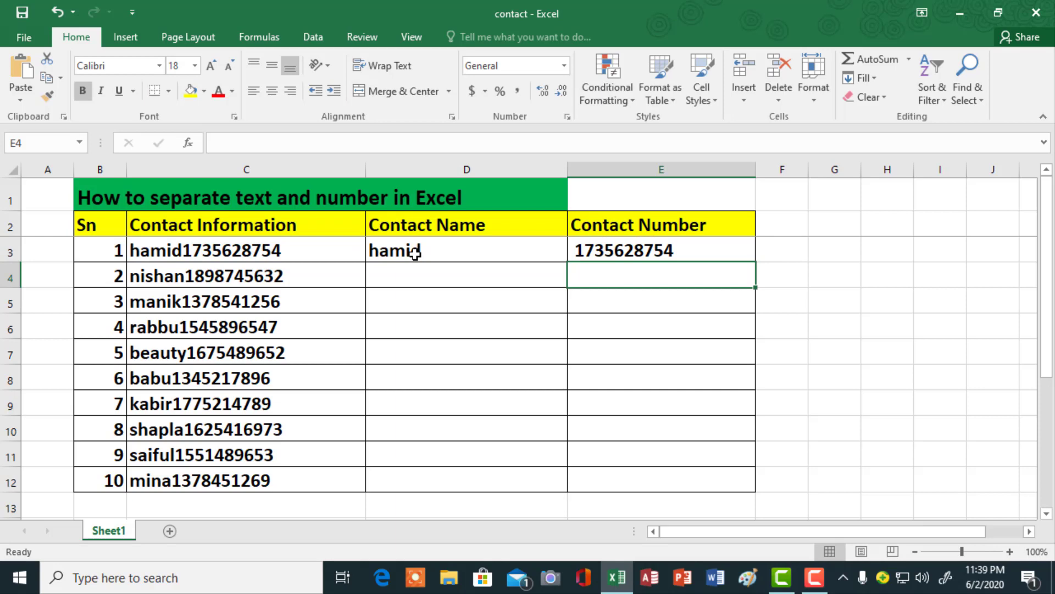
pyautogui.click(887, 346)
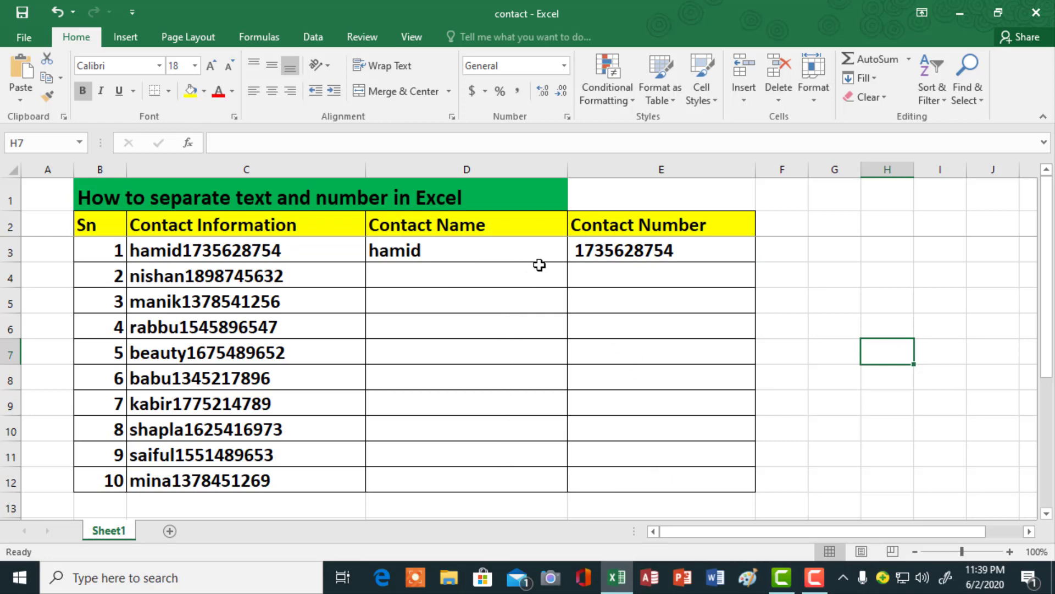
# Step: Fill the formulas in D3:E3 down through row 12 for all the contacts
pyautogui.click(459, 249)
pyautogui.moveTo(495, 249); pyautogui.dragTo(618, 249)
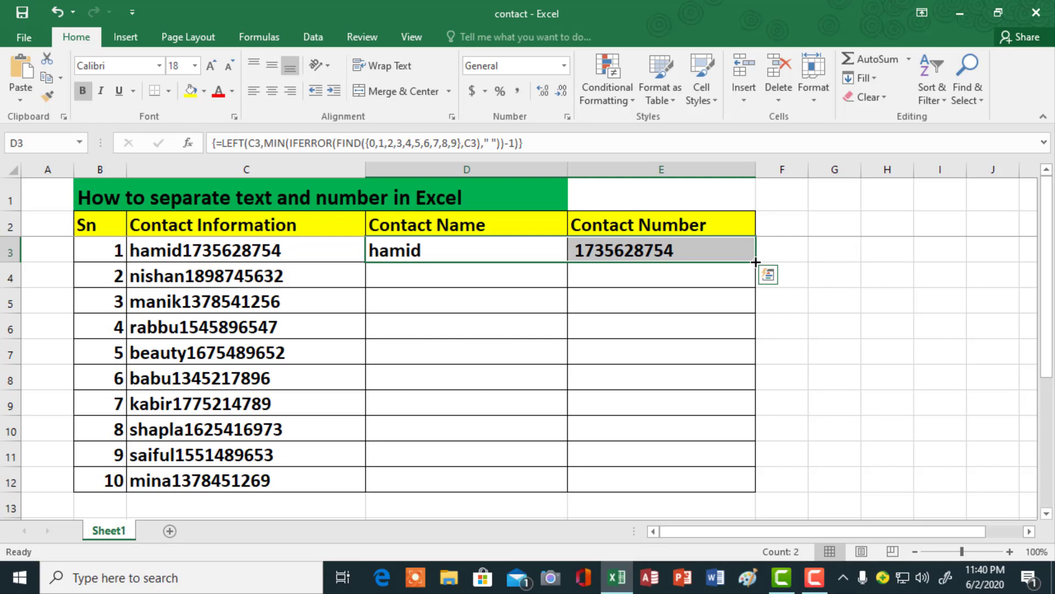
pyautogui.moveTo(756, 262); pyautogui.dragTo(759, 482)
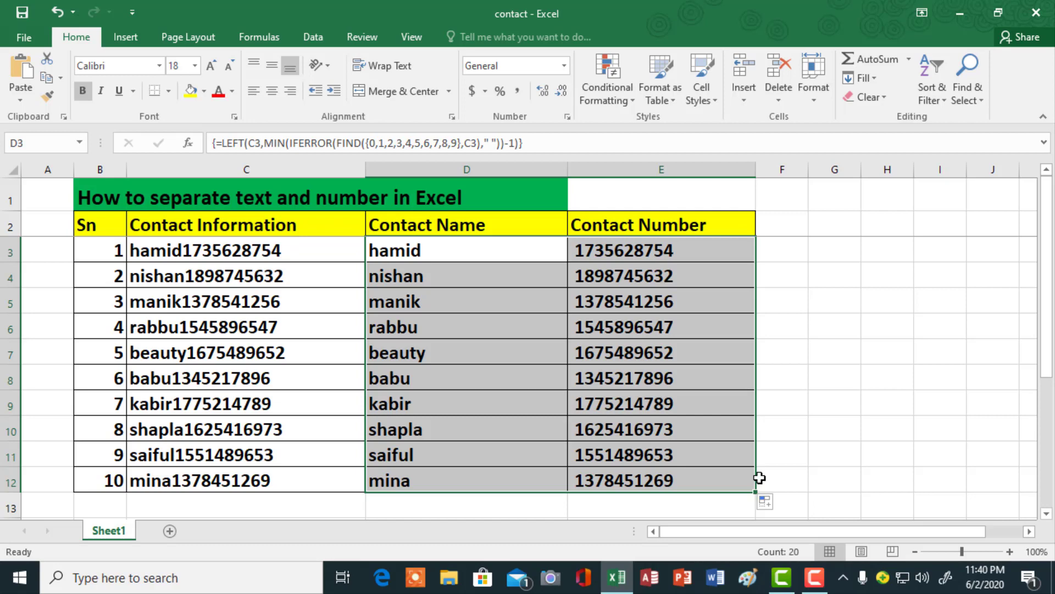
pyautogui.click(883, 413)
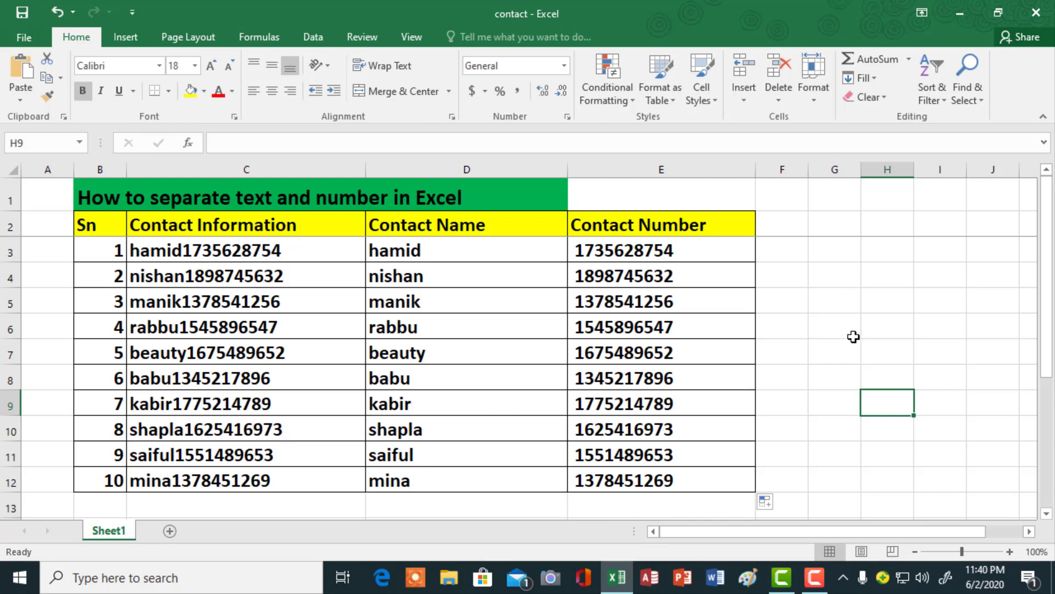
pyautogui.press('Up')
pyautogui.press('Up')
pyautogui.press('Up')
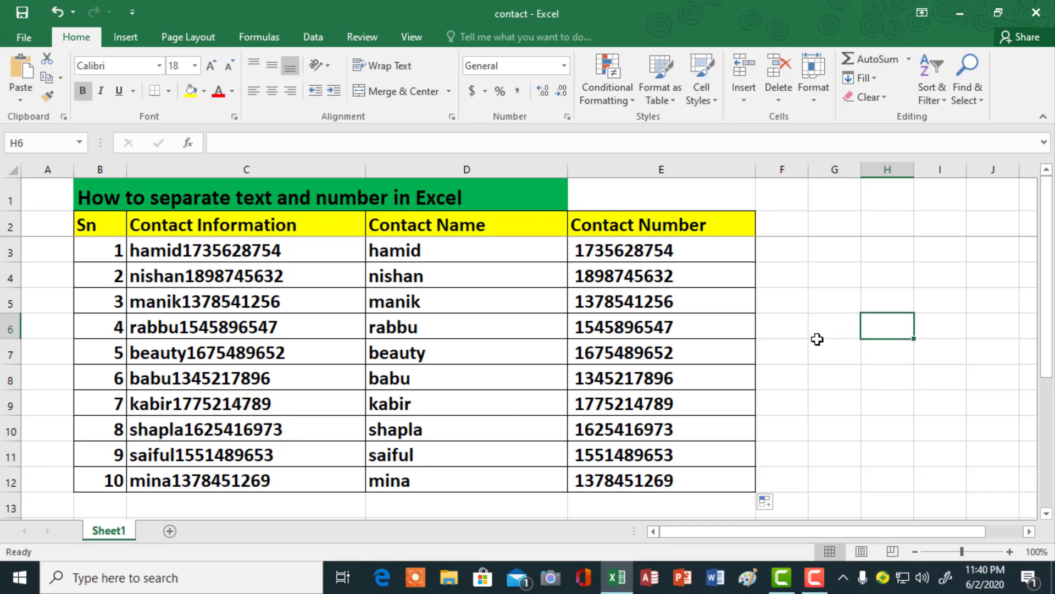